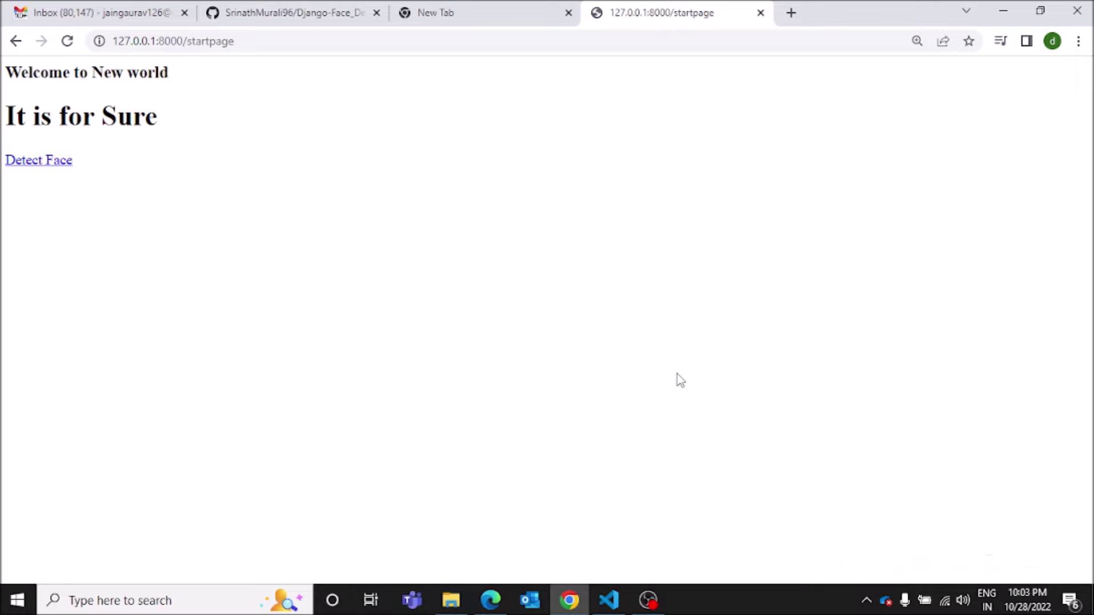
Close the empty tab, check the runserver output in VS Code, then return to Chrome
{"action": "left_click", "coordinate": [568, 12]}
{"action": "left_click", "coordinate": [608, 600]}
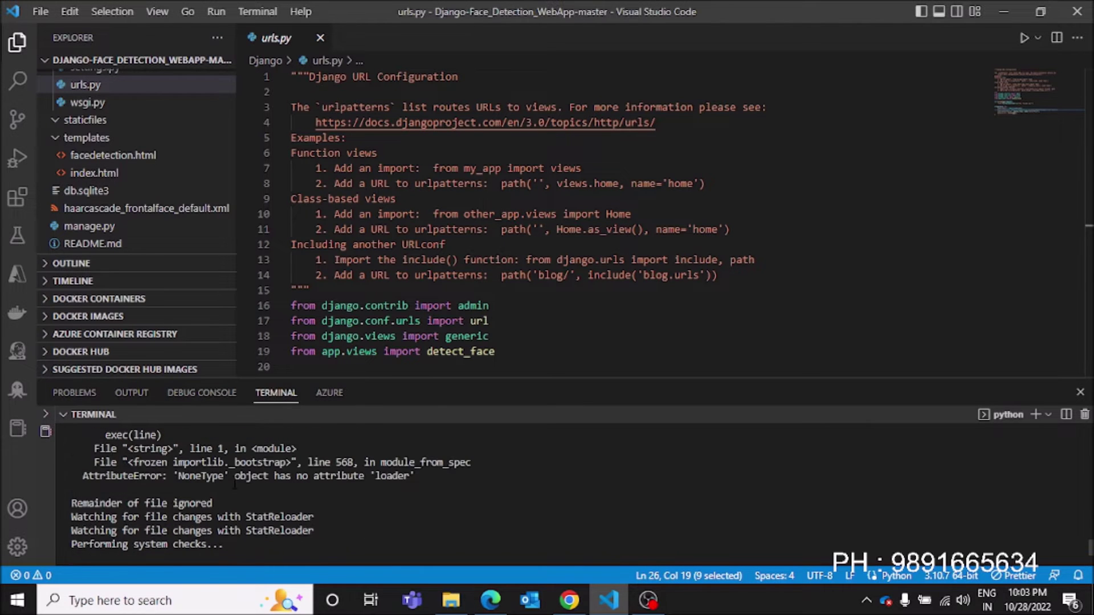
{"action": "scroll", "coordinate": [547, 496], "scroll_direction": "up", "scroll_amount": 3}
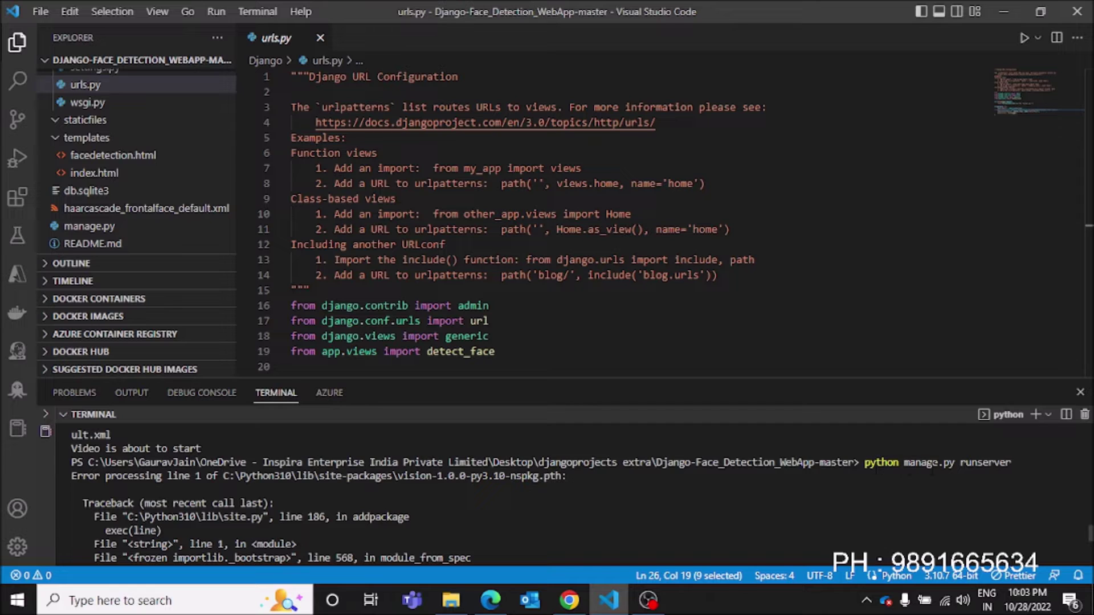
{"action": "key", "text": "alt+Tab"}
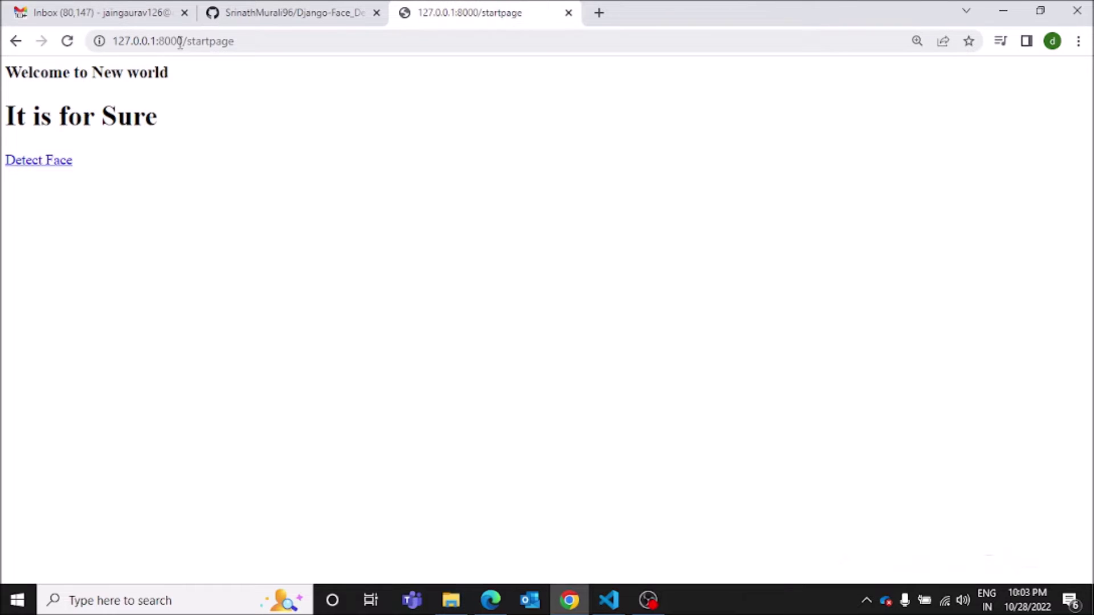
{"action": "left_click_drag", "start_coordinate": [253, 42], "coordinate": [193, 41]}
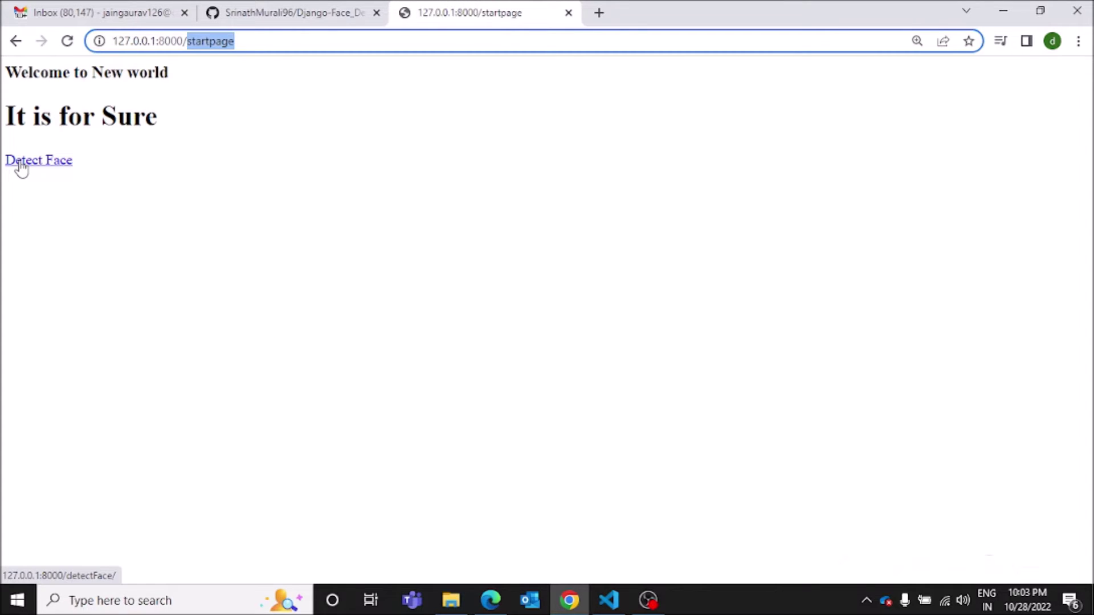
{"action": "left_click", "coordinate": [21, 165]}
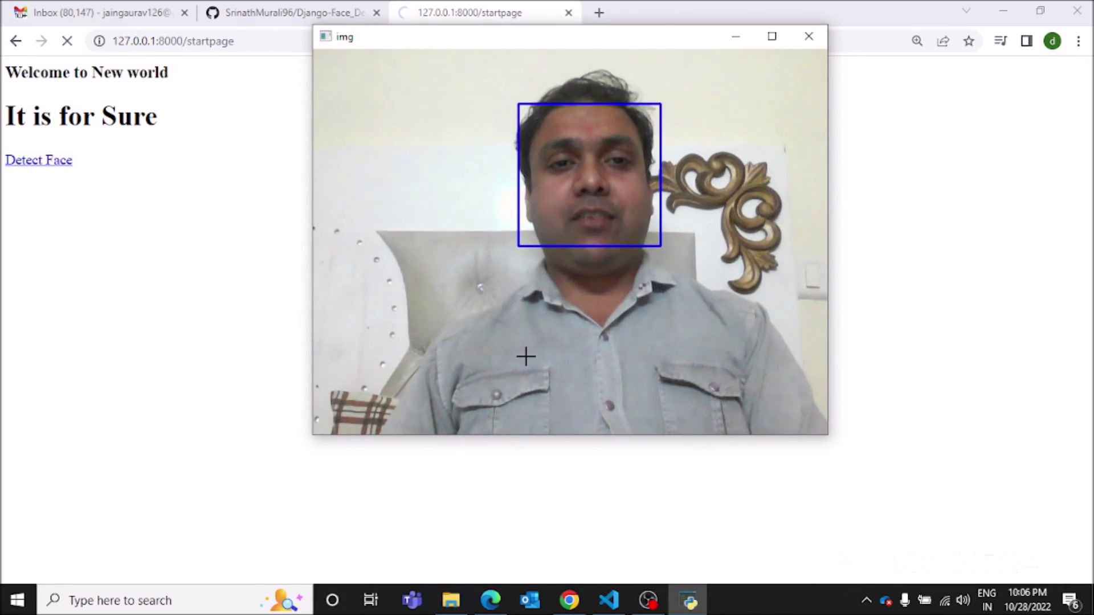
{"action": "key", "text": "alt+Tab"}
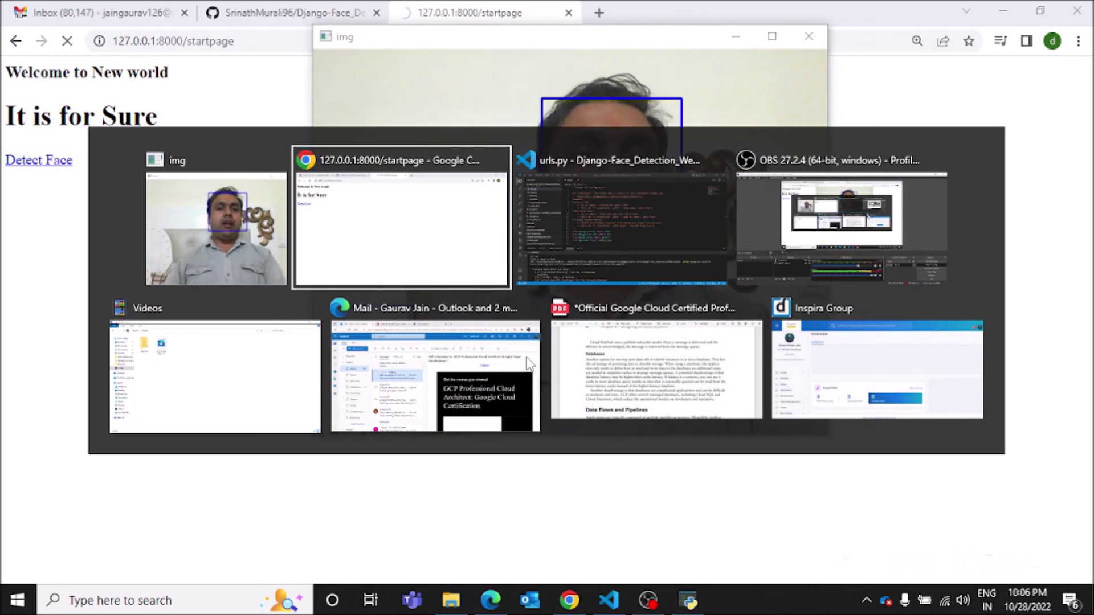
Cycle past the webcam detection window to bring OBS Studio to the front
{"action": "key", "text": "alt+Tab"}
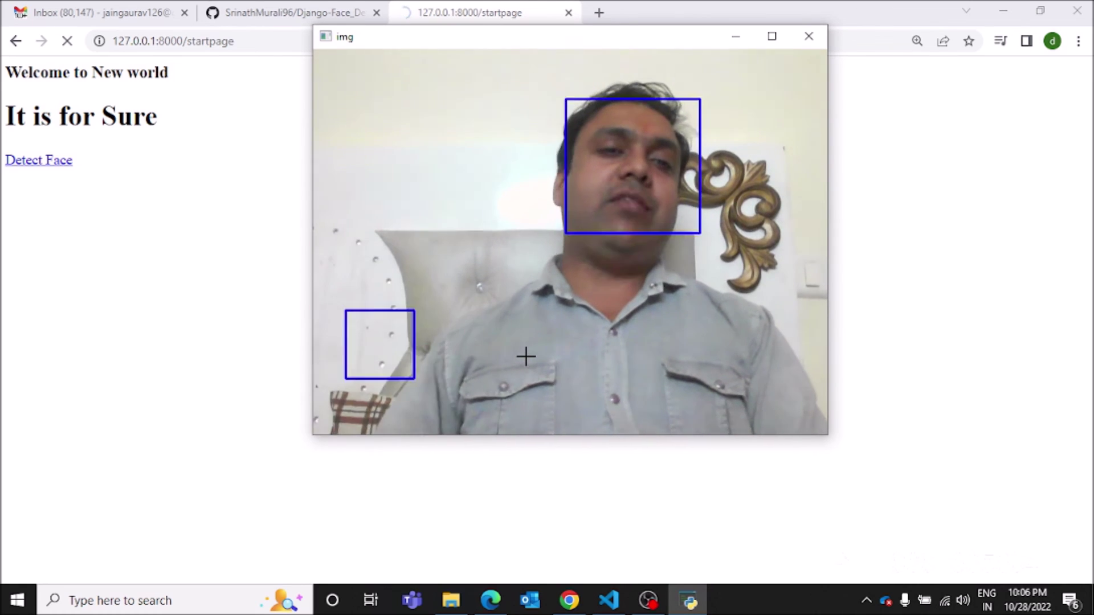
{"action": "key", "text": "alt+Tab"}
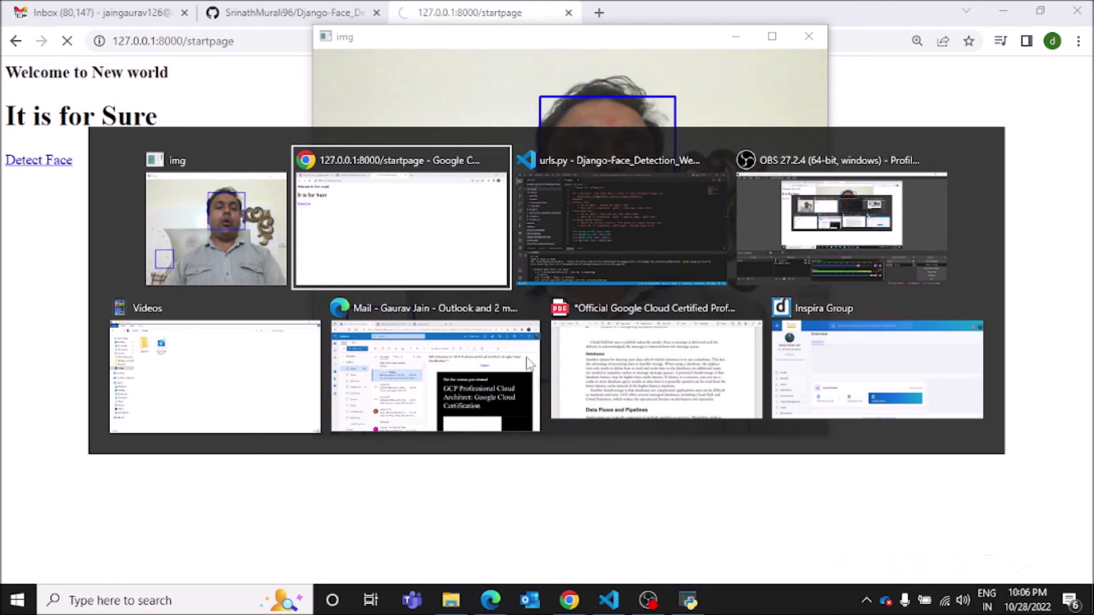
{"action": "mouse_move", "coordinate": [436, 372]}
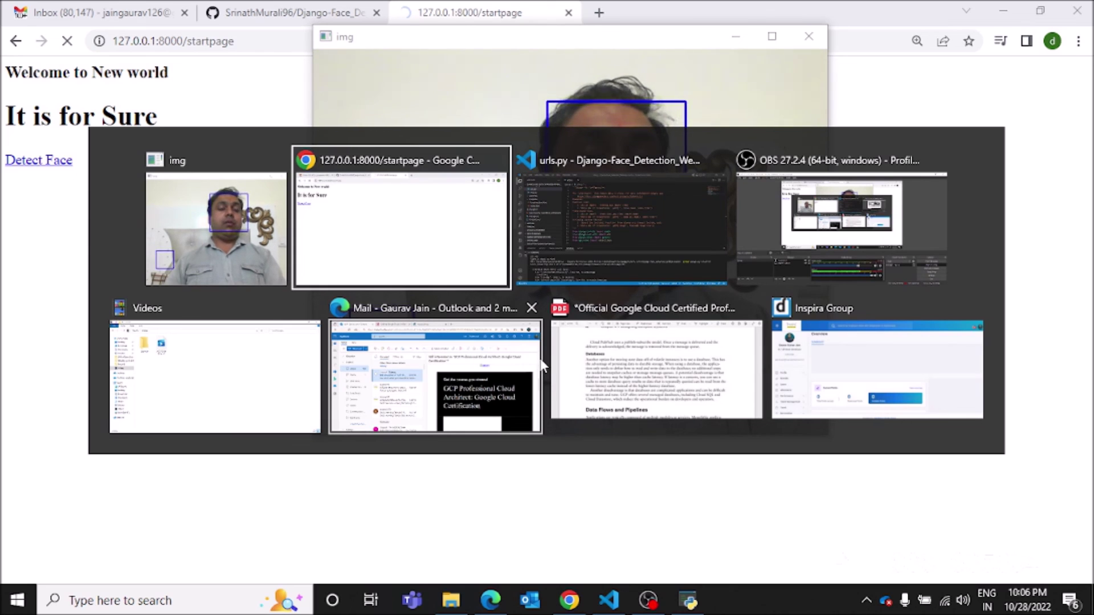
{"action": "key", "text": "Tab"}
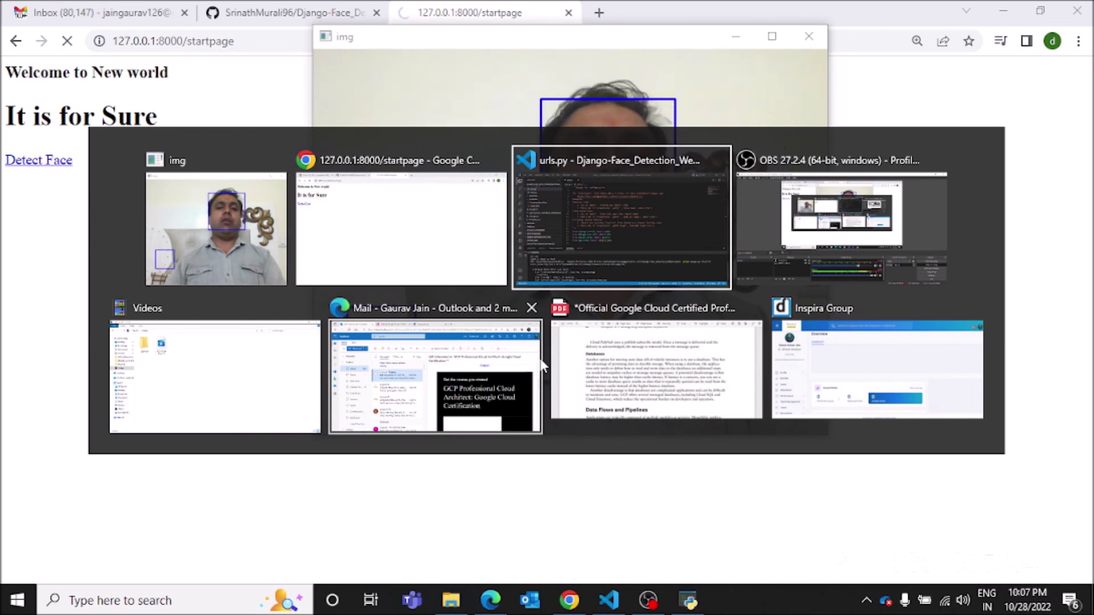
{"action": "key", "text": "Tab"}
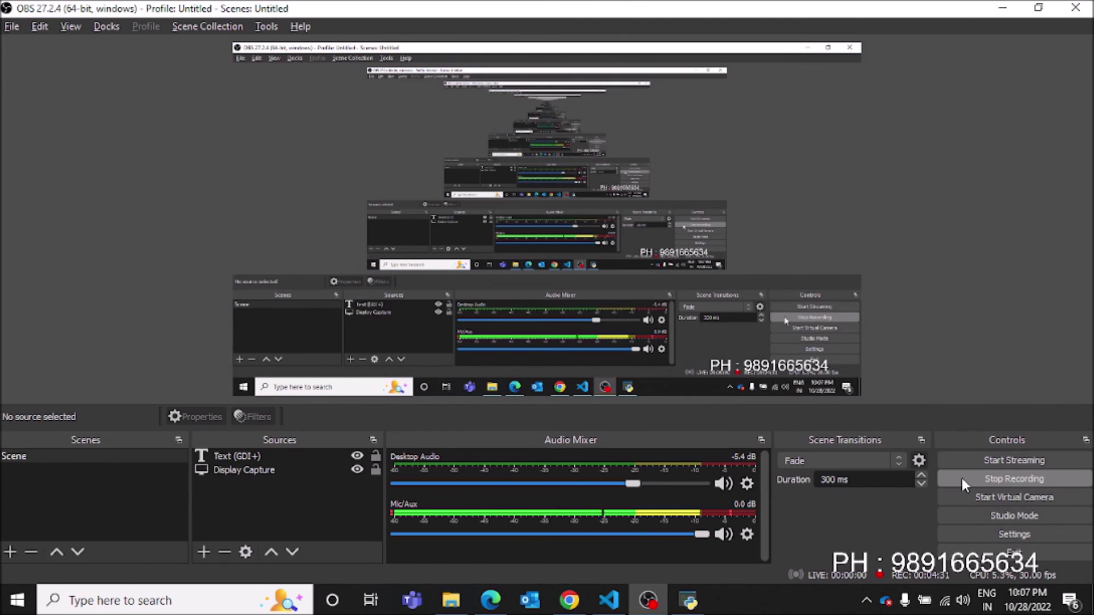